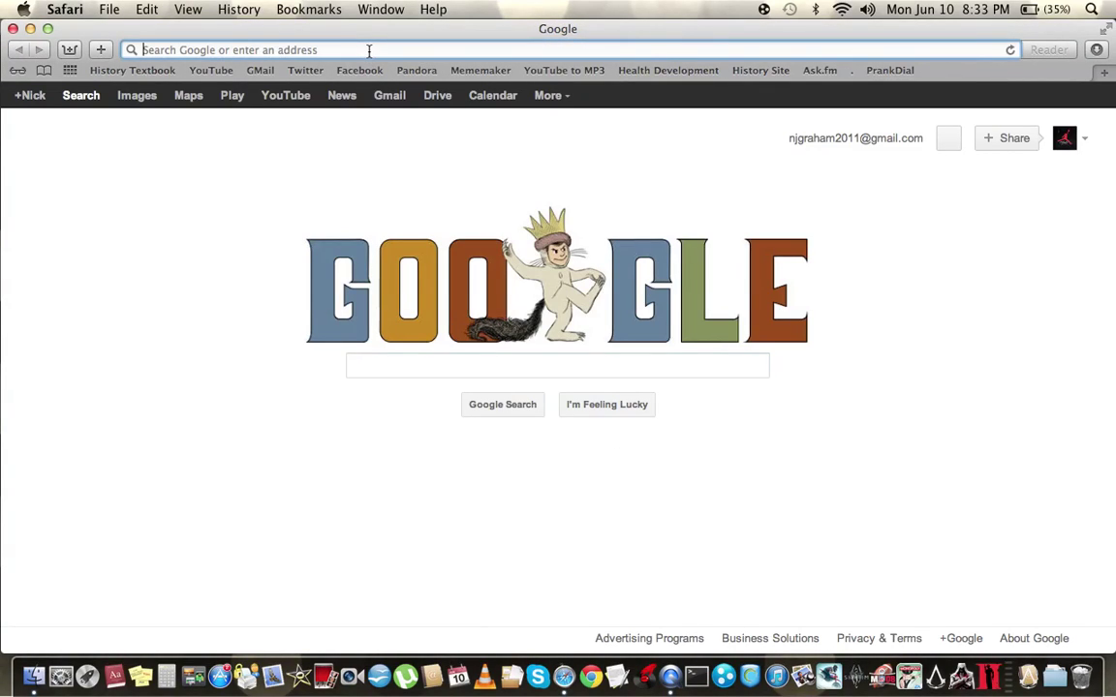
Load the KickassTorrents site at kat.ph in Safari.
key("Return")
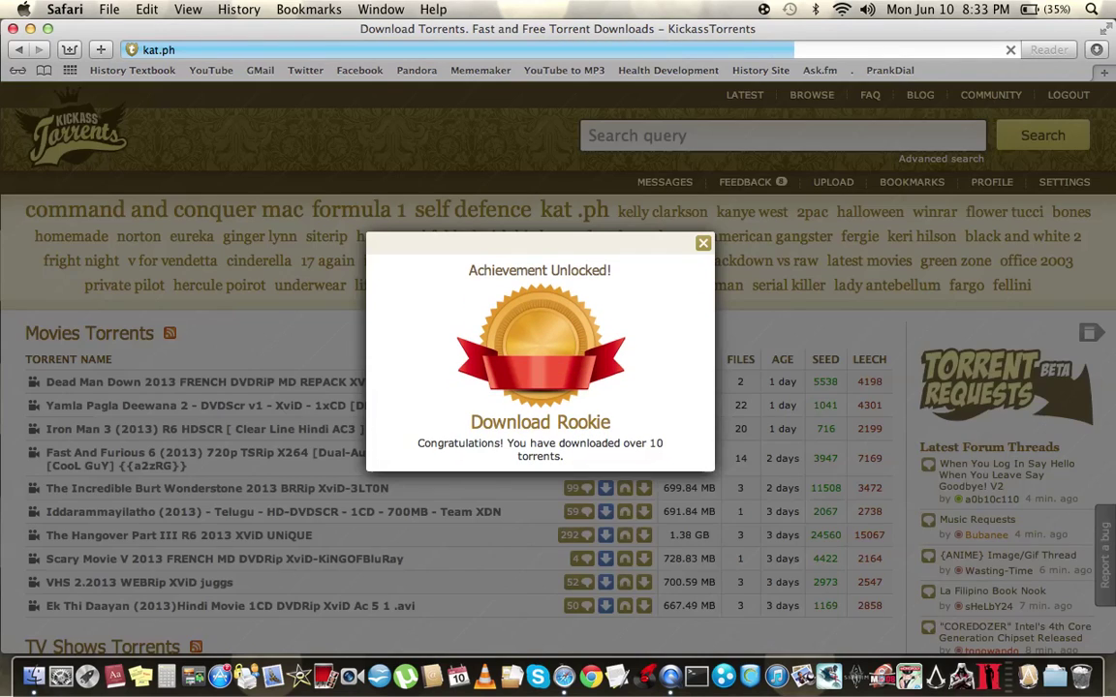
Close the Download Rookie notice and browse the Movies, TV Shows, Music and Games torrent lists.
left_click(703, 242)
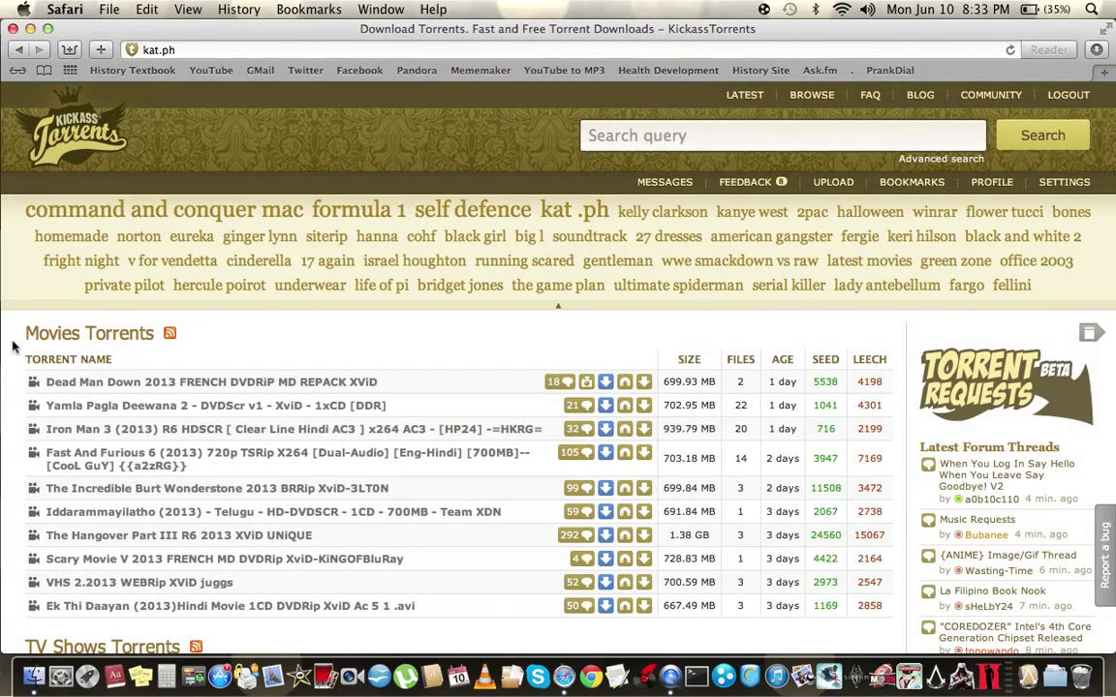
scroll(13, 346, "down", 15)
scroll(12, 346, "down", 15)
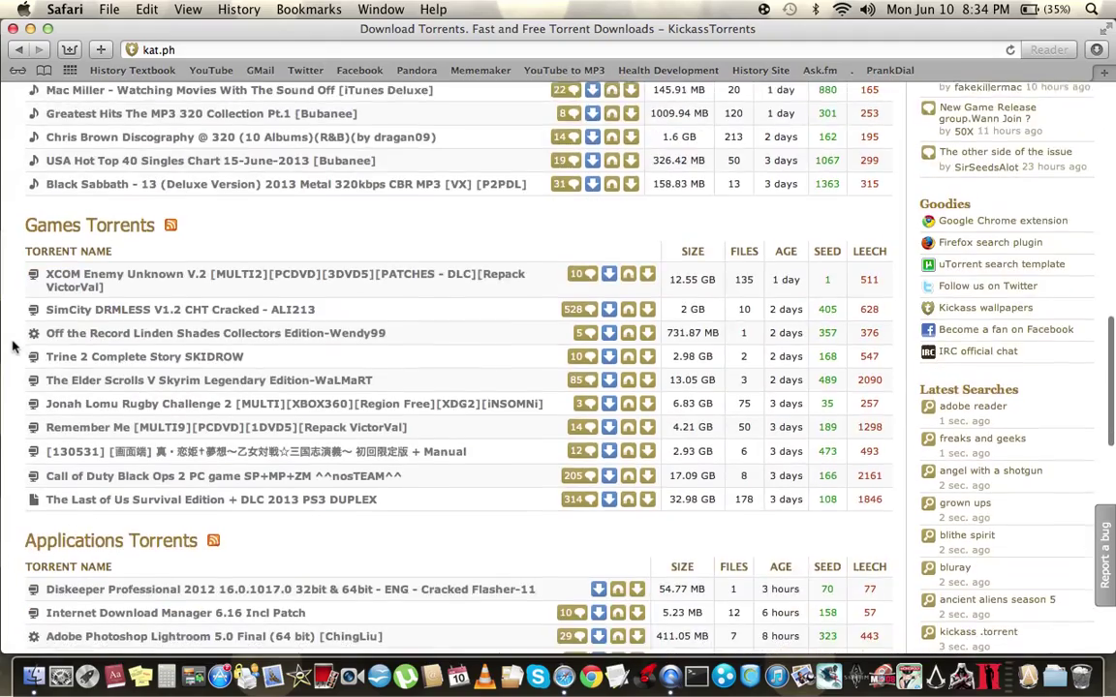
scroll(12, 346, "down", 5)
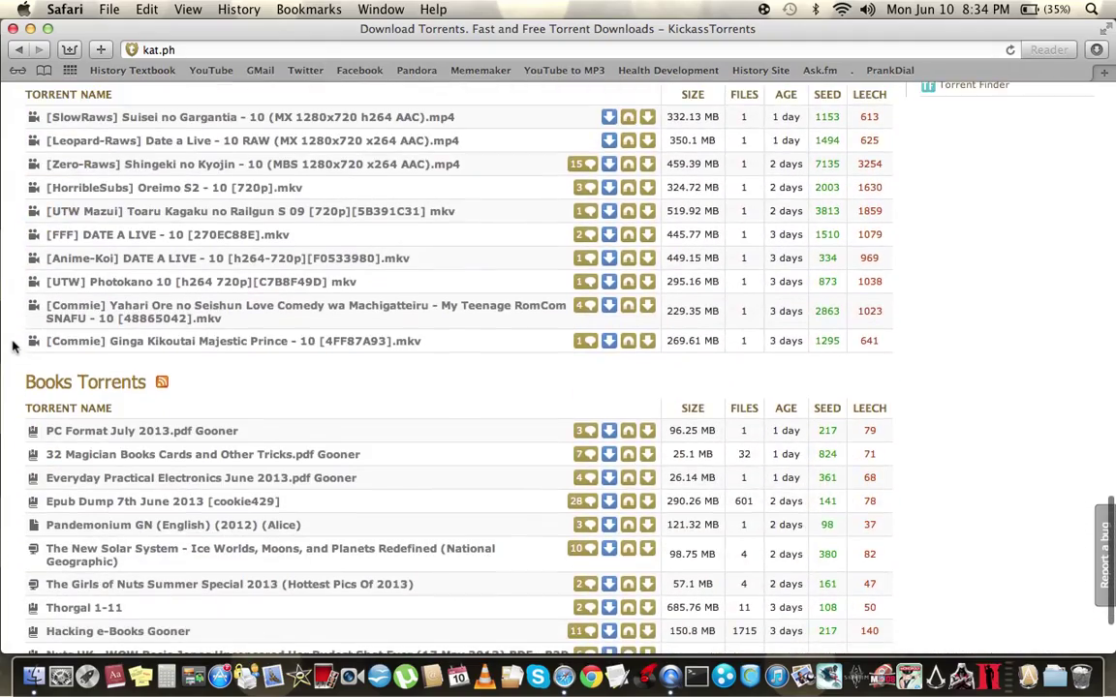
scroll(13, 346, "down", 2)
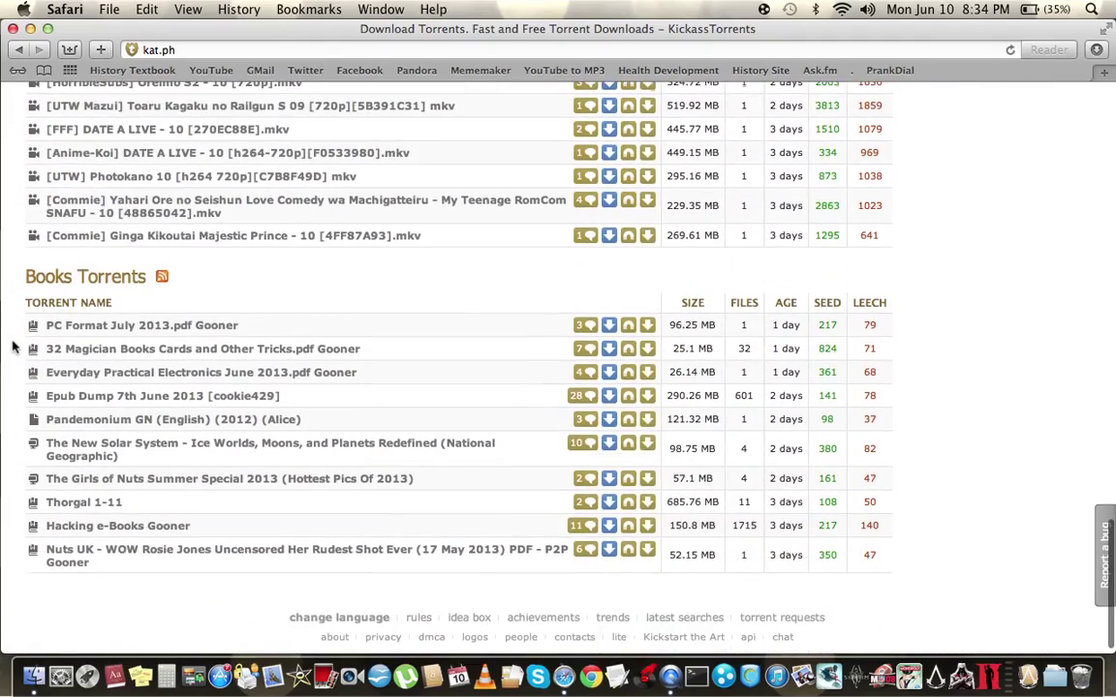
scroll(12, 346, "up", 20)
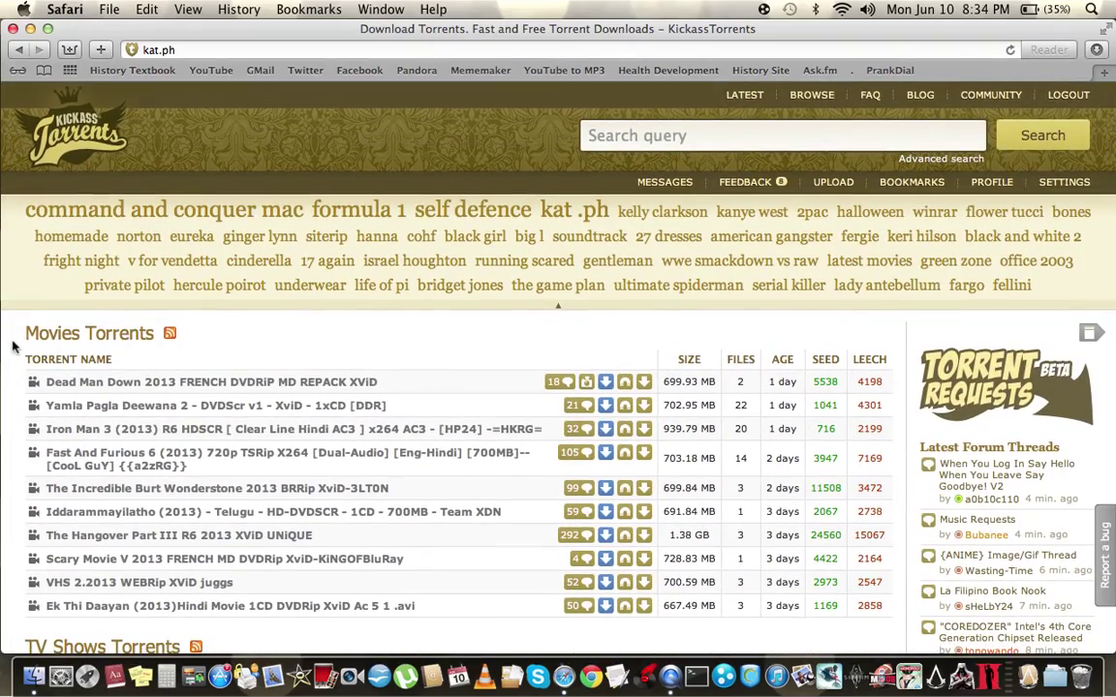
scroll(12, 346, "down", 6)
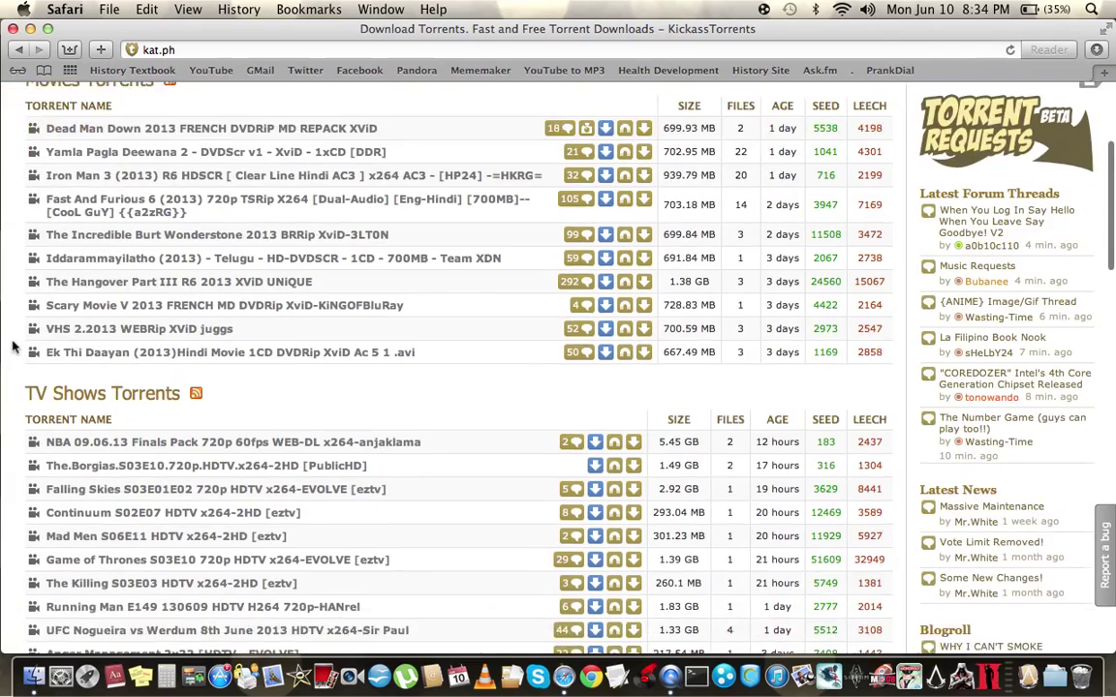
scroll(12, 346, "down", 2)
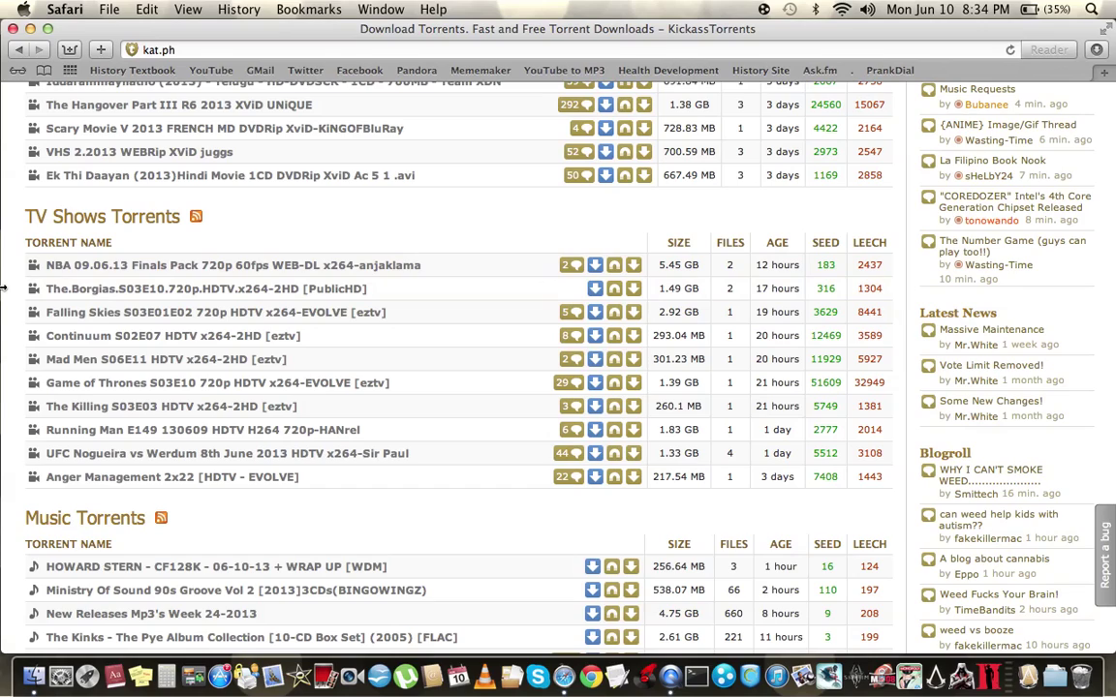
scroll(8, 291, "down", 5)
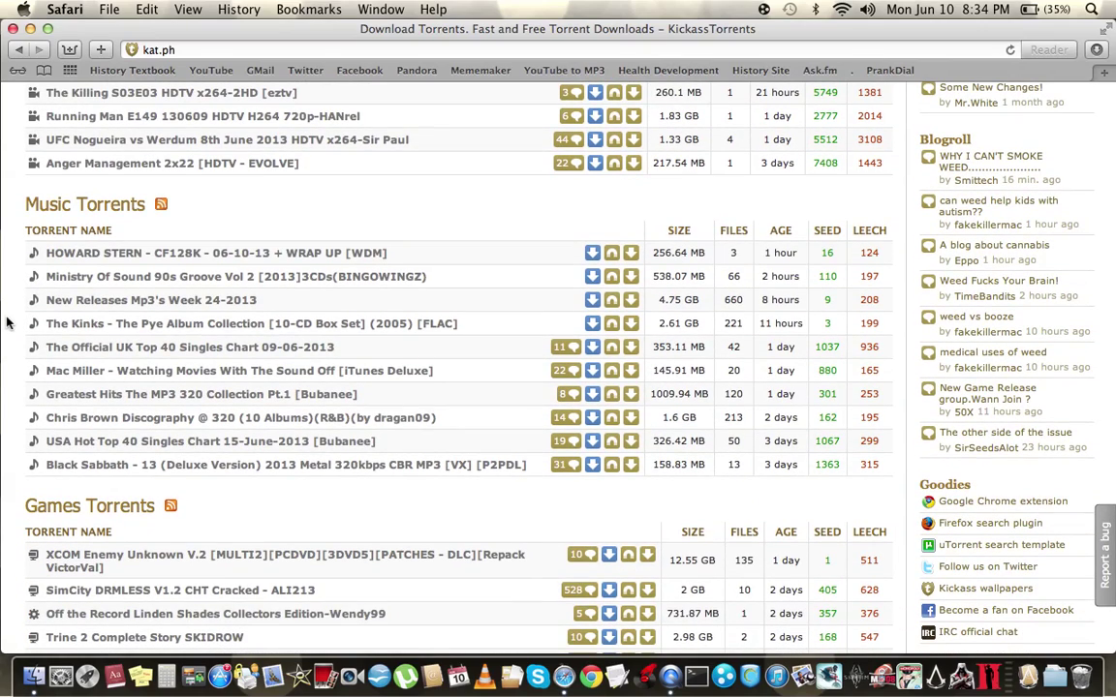
scroll(15, 358, "up", 10)
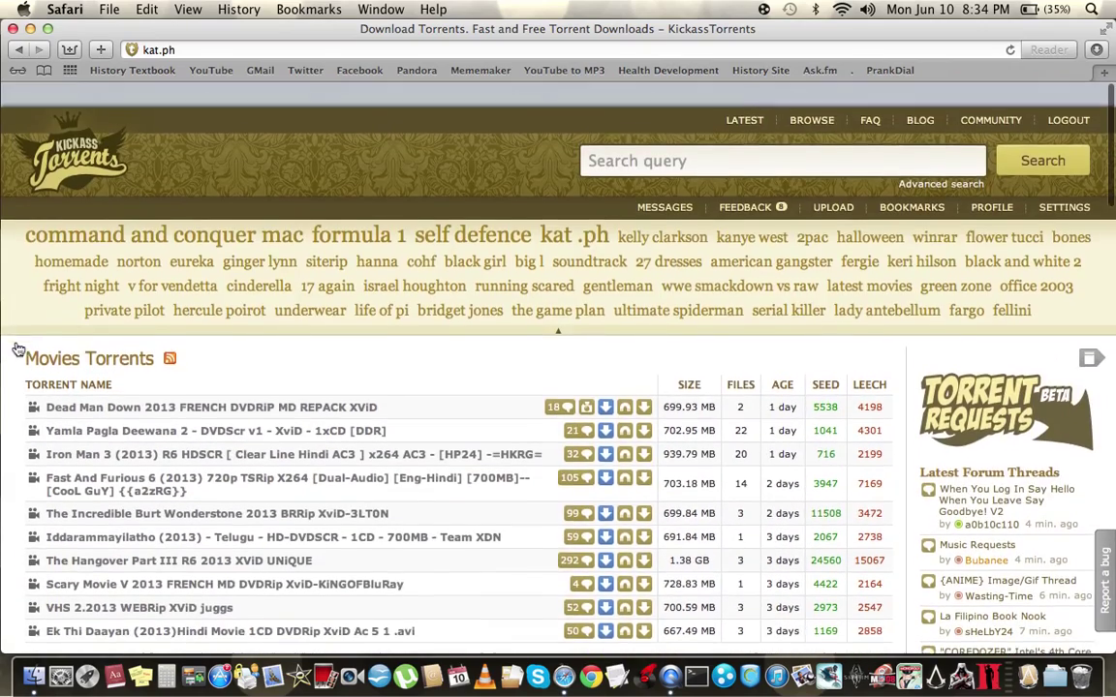
Open the Iron Man 3 (2013) R6 HDSCR x264 torrent page and review its file list.
left_click(61, 431)
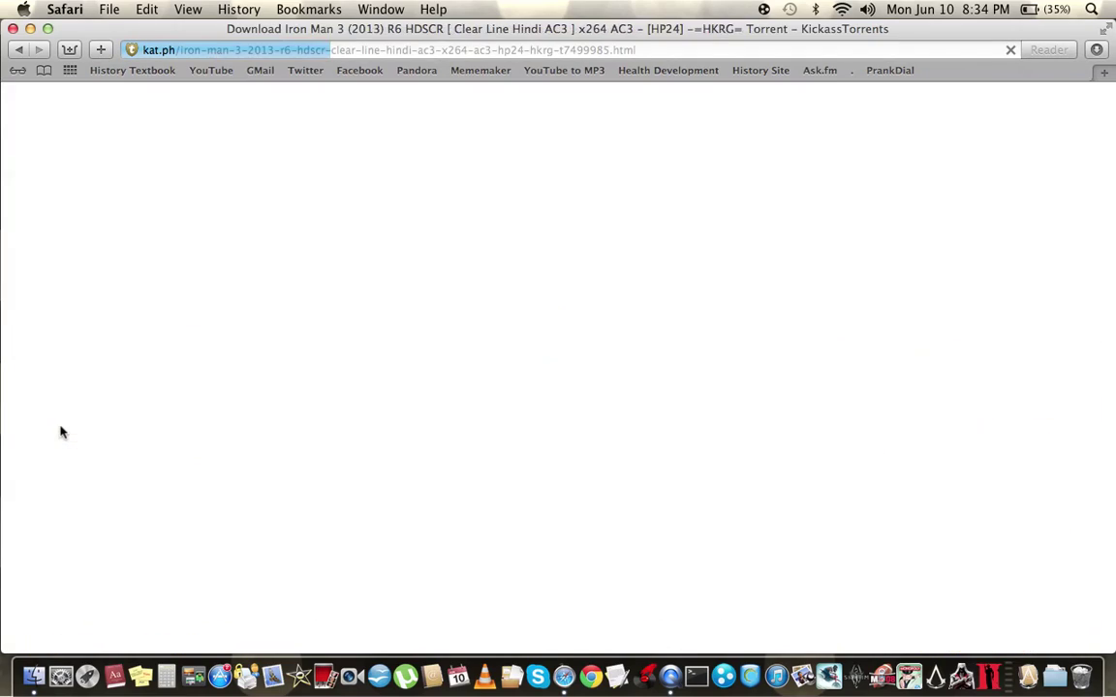
scroll(448, 310, "down", 3)
scroll(447, 310, "down", 2)
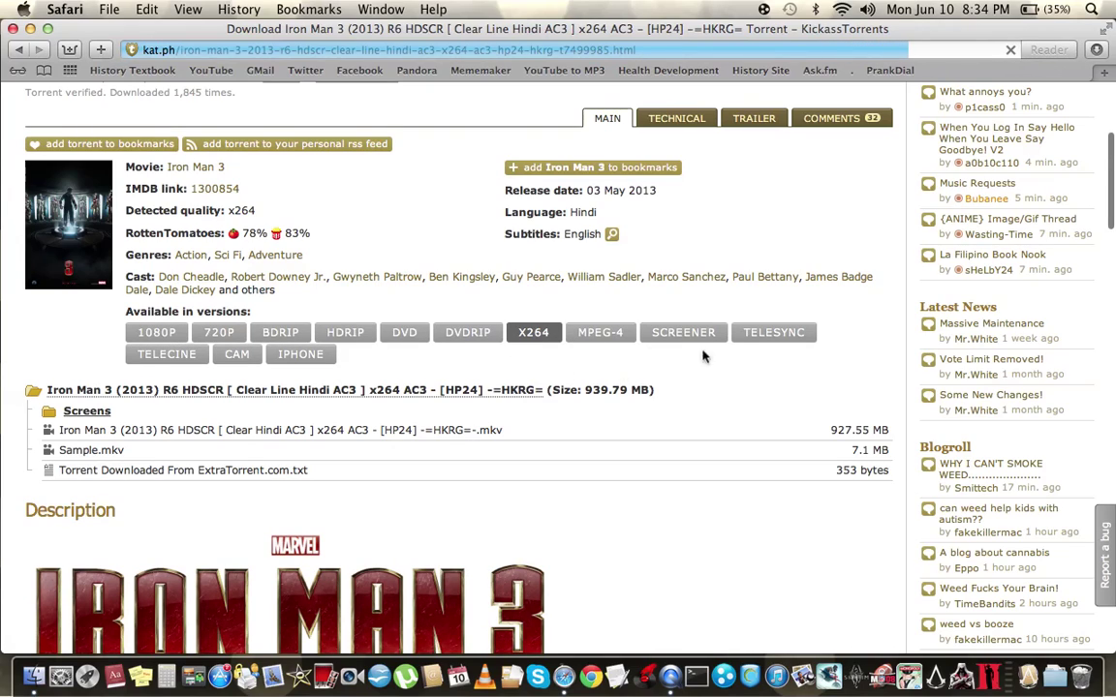
scroll(484, 271, "up", 6)
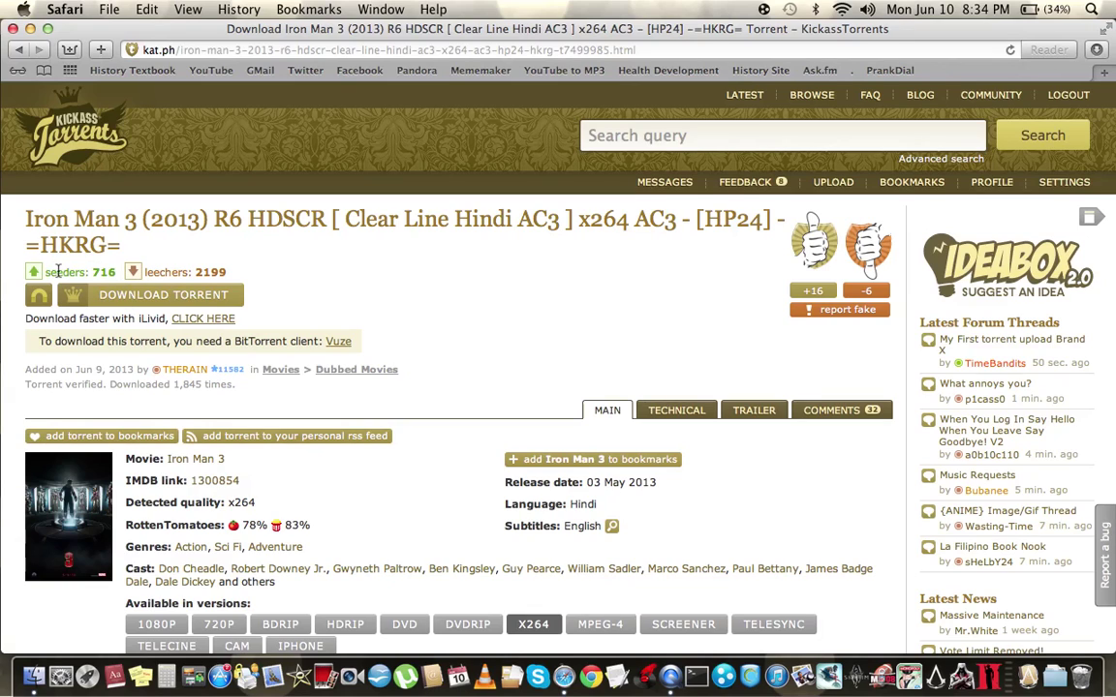
scroll(58, 272, "down", 10)
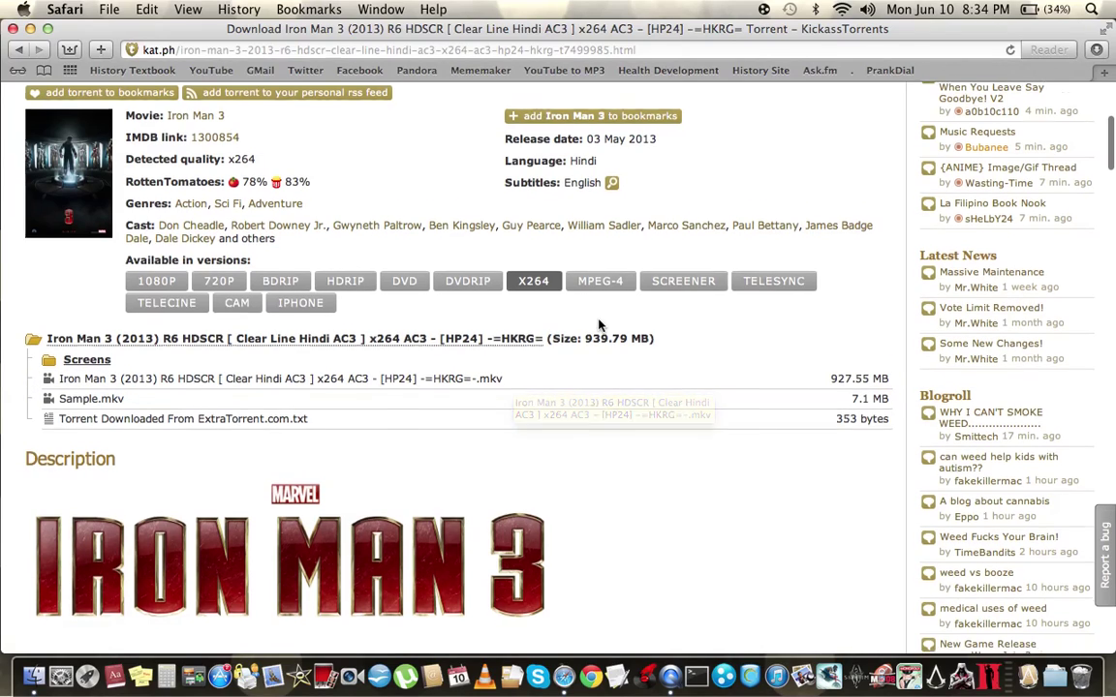
scroll(599, 326, "down", 1)
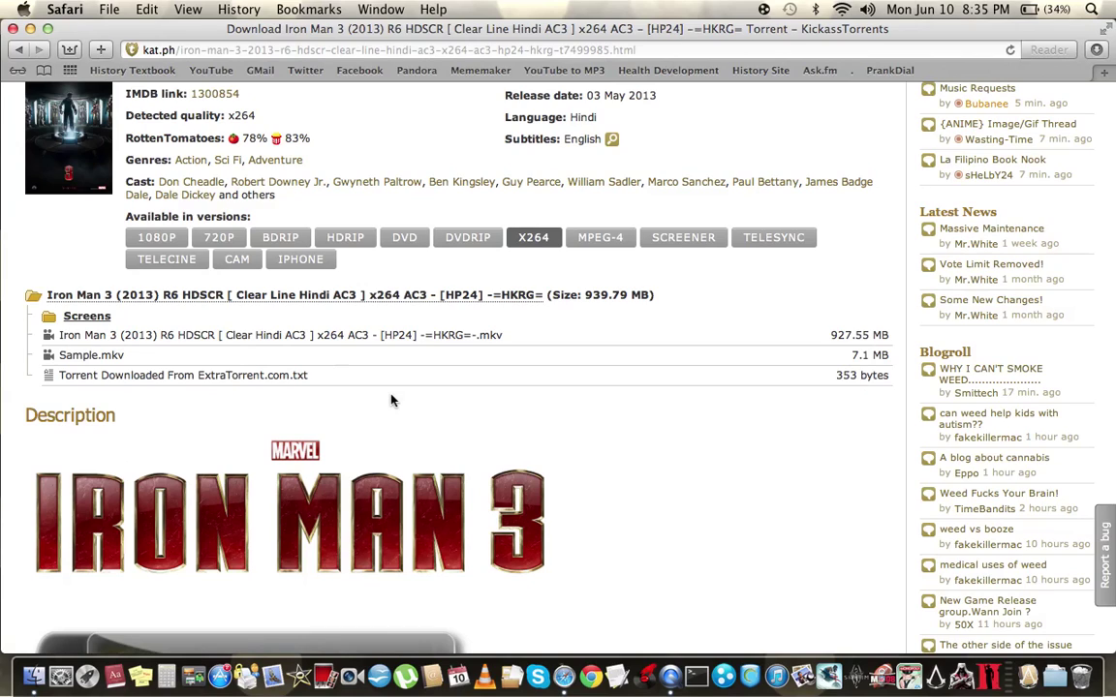
scroll(382, 393, "up", 8)
Download the Iron Man 3 .torrent file and open it in µTorrent from the Downloads stack.
left_click(173, 300)
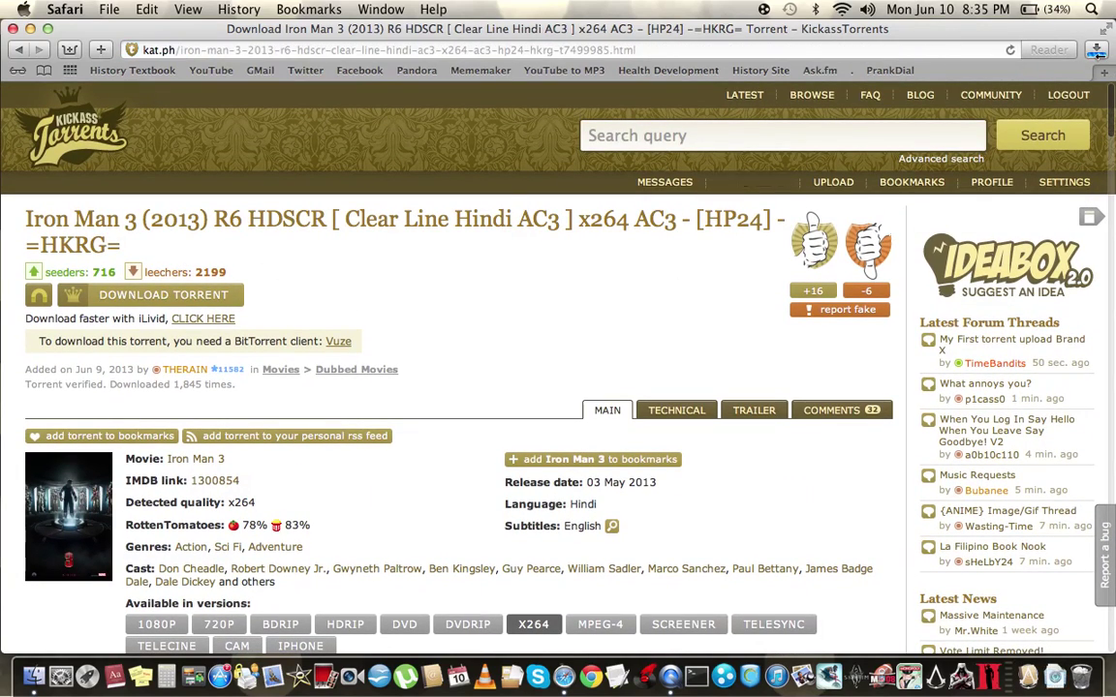
left_click(1056, 676)
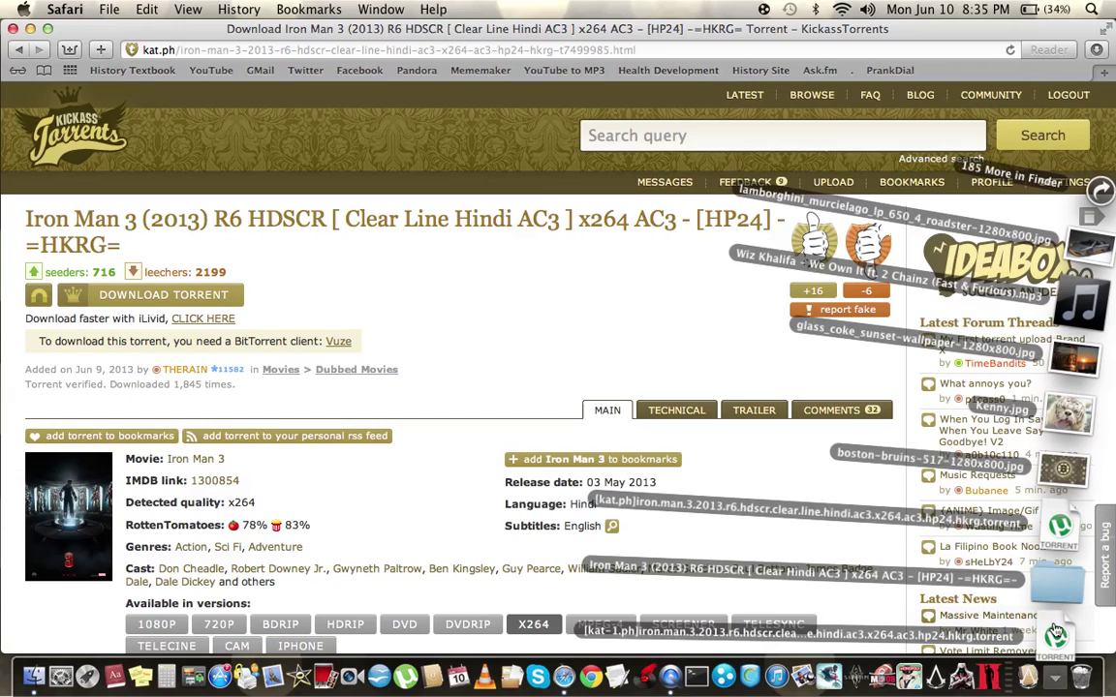
left_click(1056, 635)
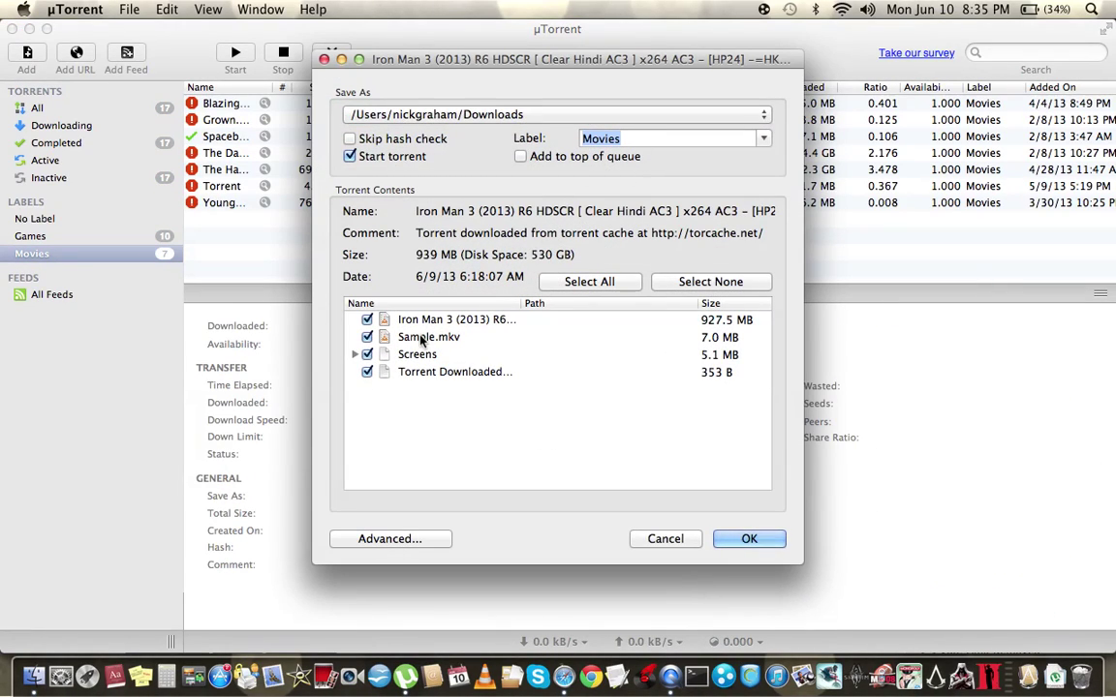
Keep all four Iron Man 3 files selected, 939 MB total, labelled Movies.
left_click(468, 321)
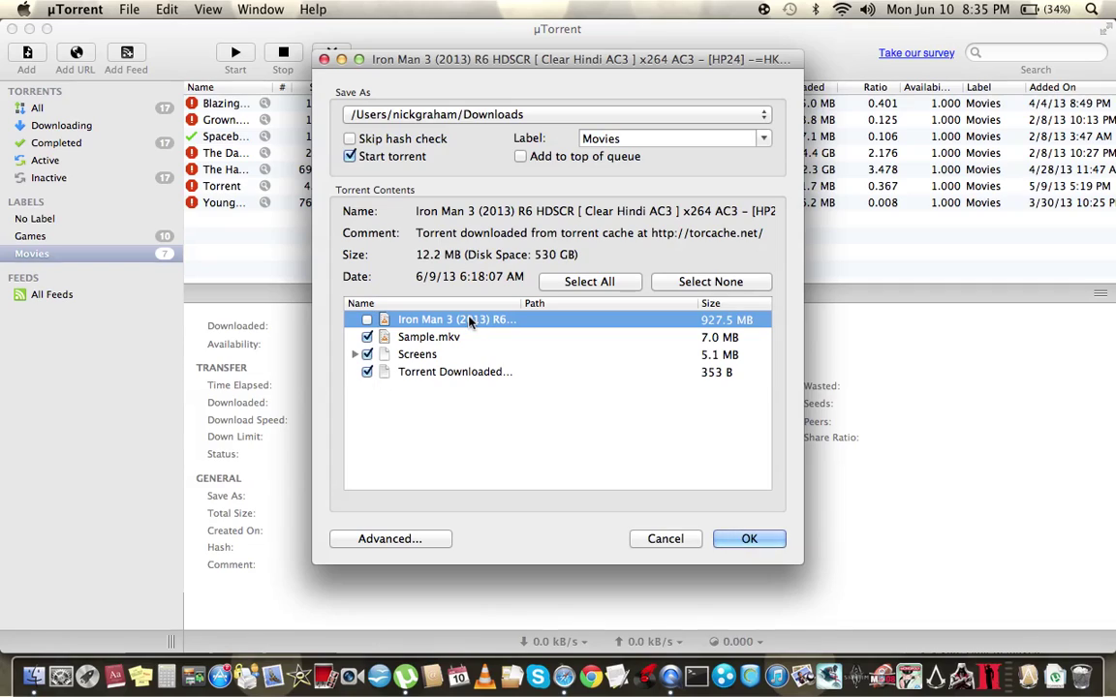
left_click(470, 322)
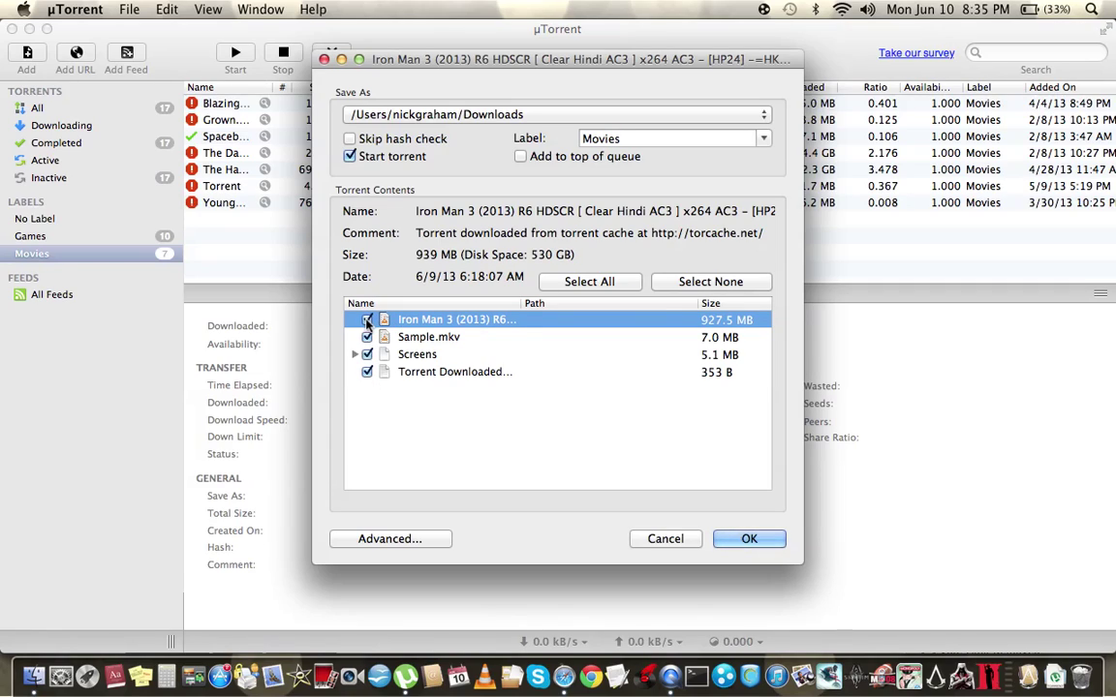
left_click(664, 142)
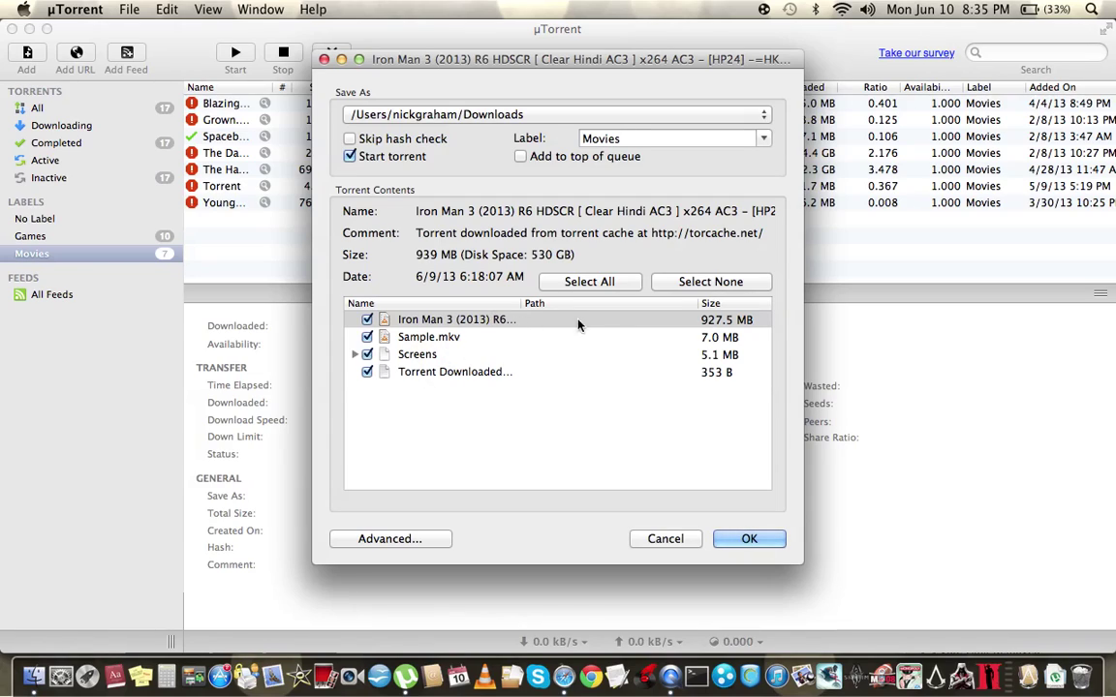
Add the Iron Man 3 torrent and review its Speed, Peers, Files, Trackers and General details.
left_click(765, 542)
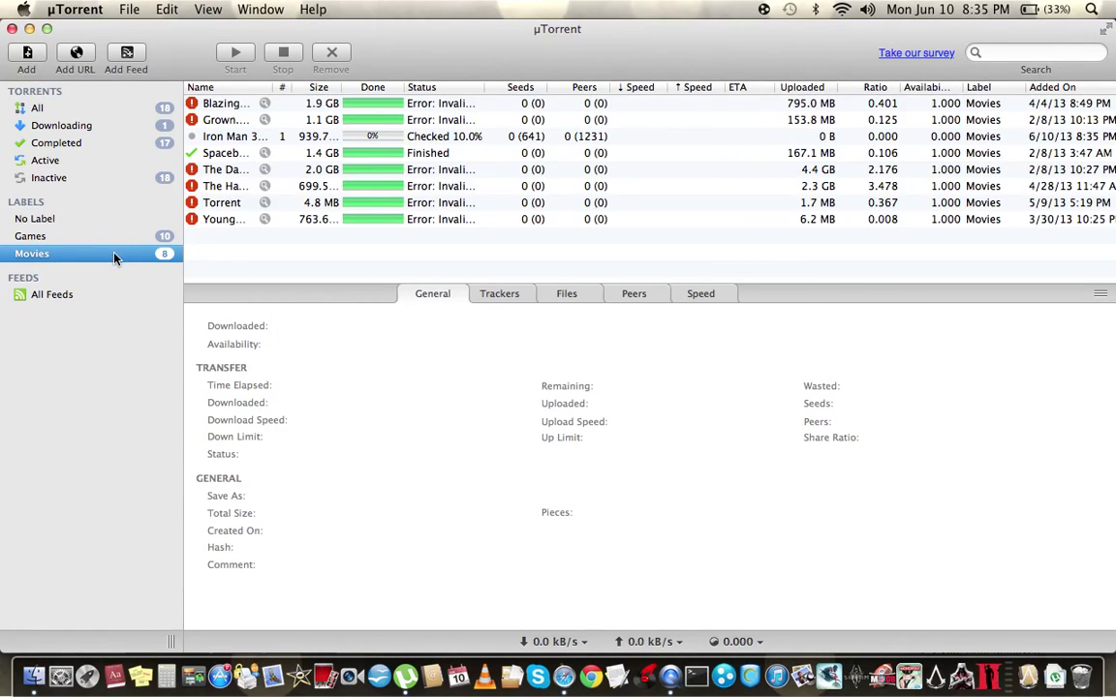
left_click(231, 136)
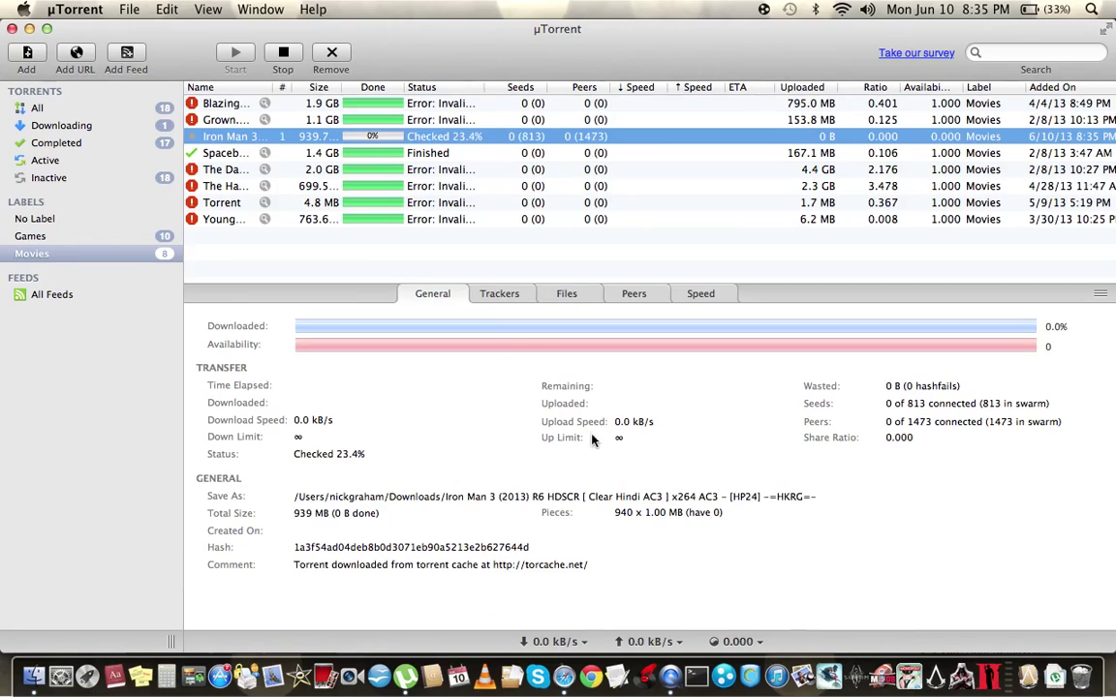
left_click(705, 299)
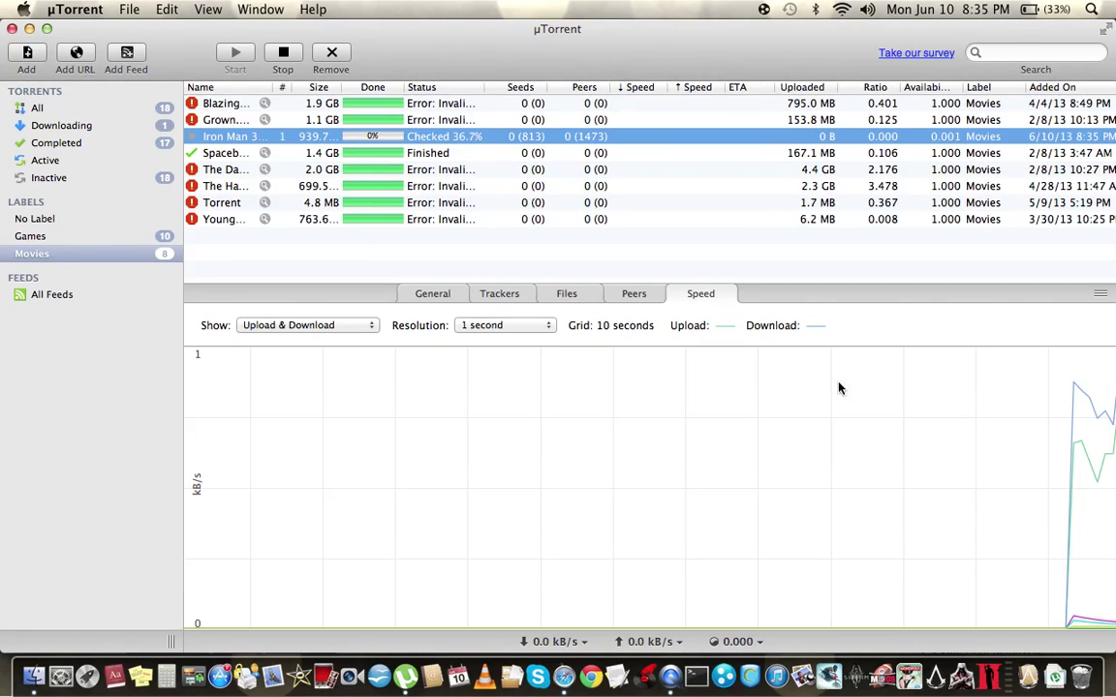
left_click(631, 294)
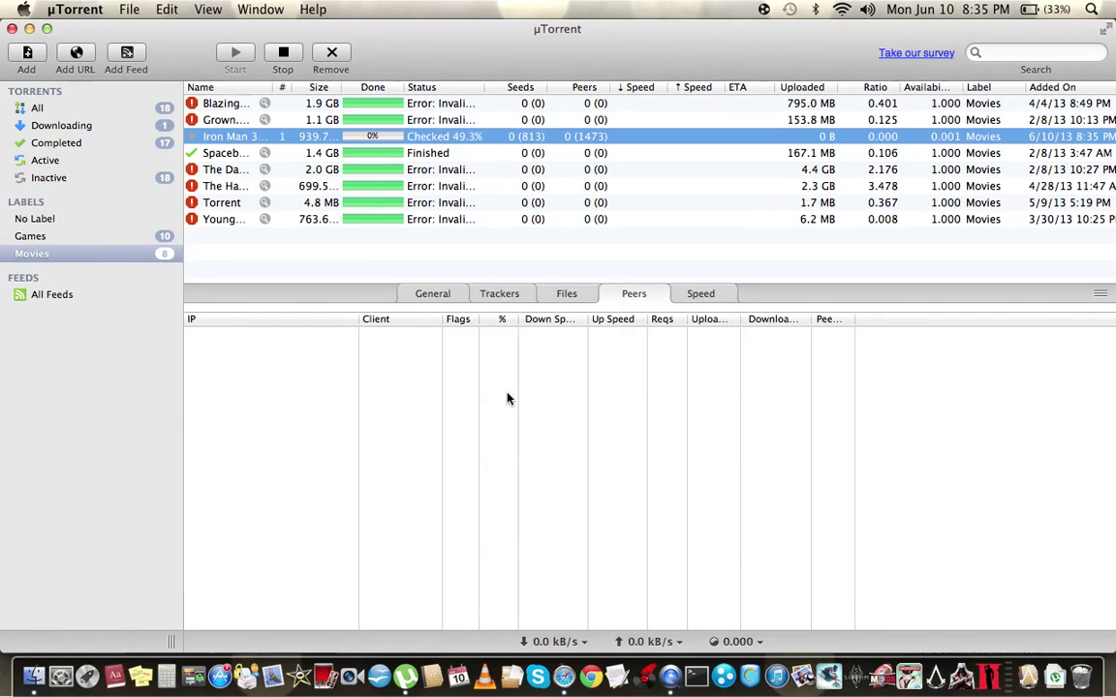
left_click(569, 295)
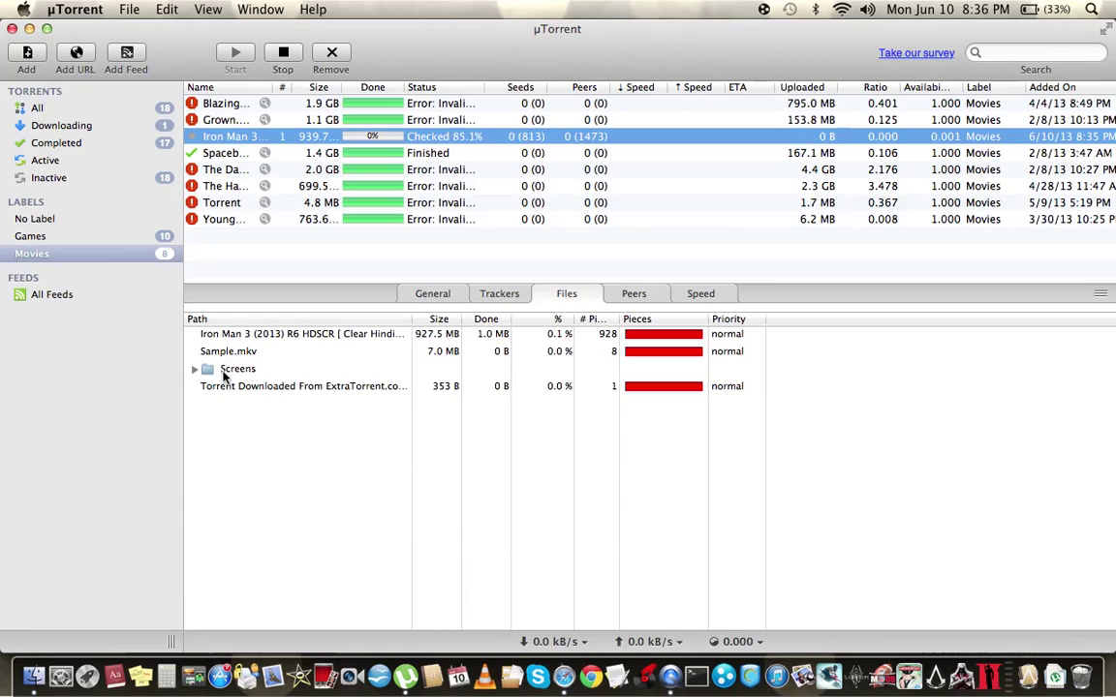
left_click(233, 369)
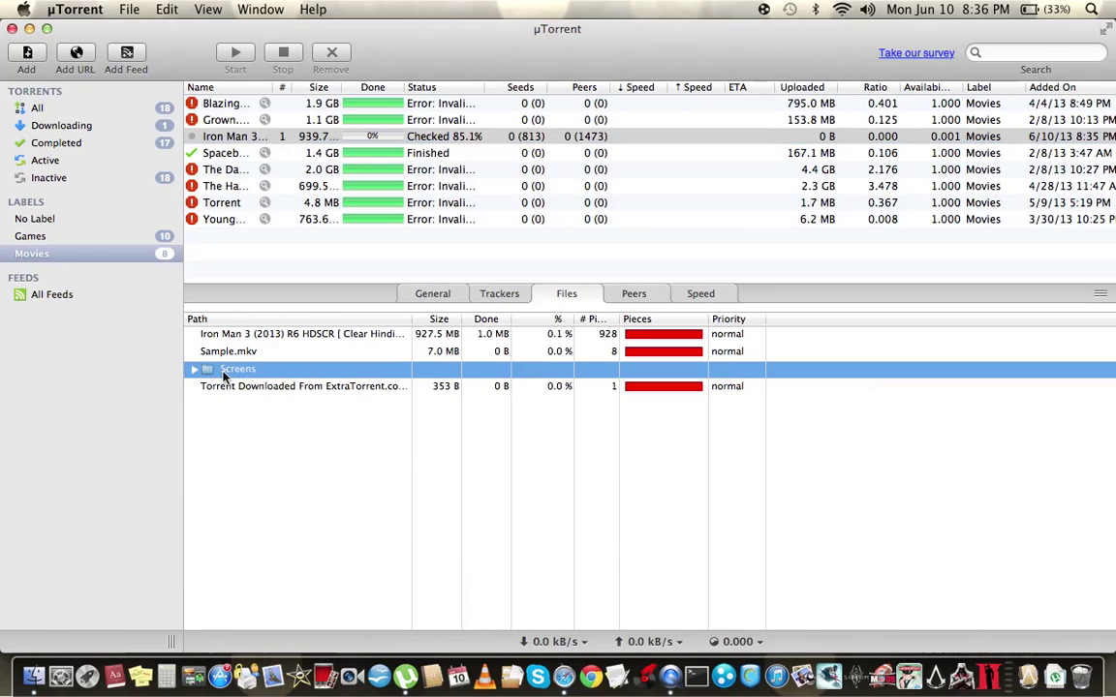
left_click(489, 299)
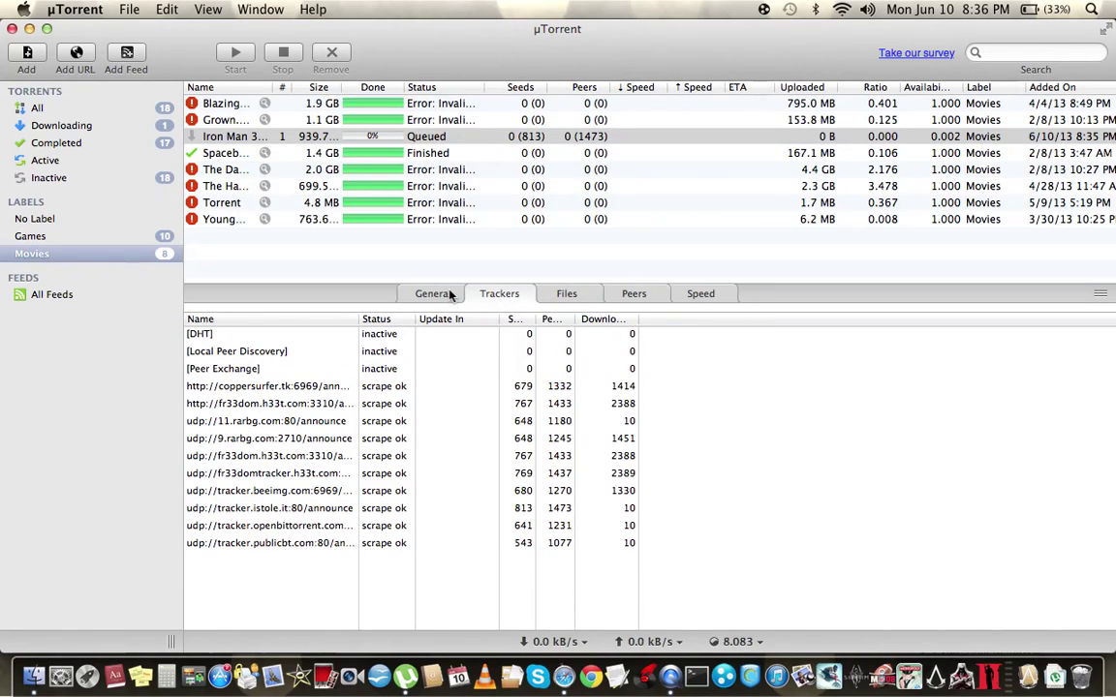
left_click(445, 296)
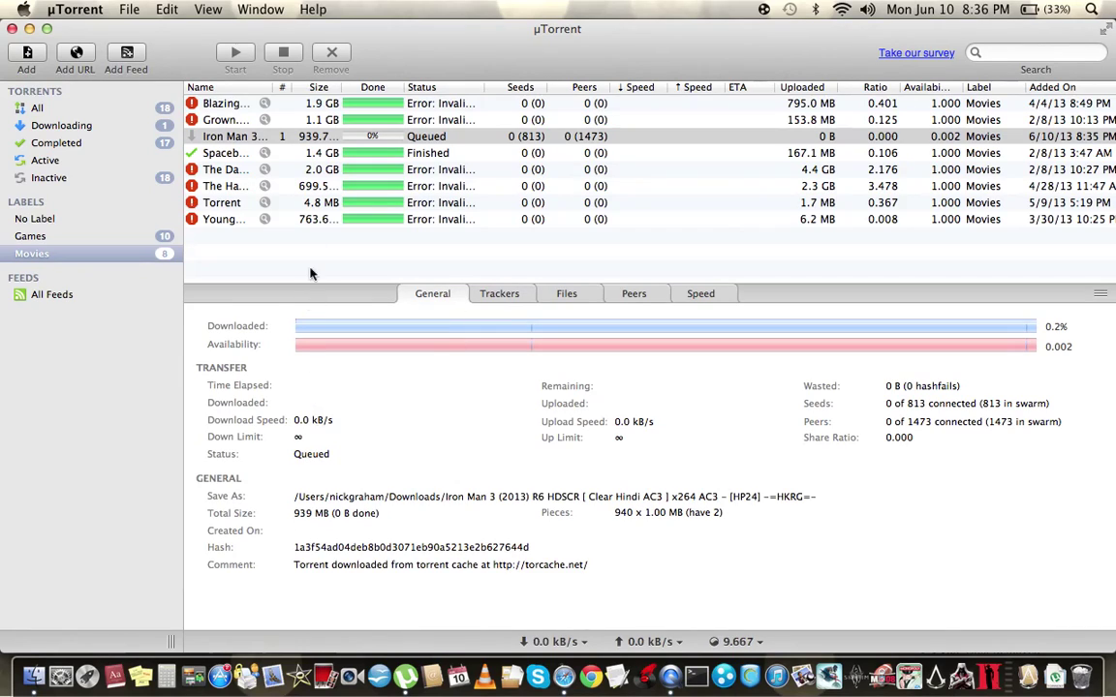
left_click(325, 141)
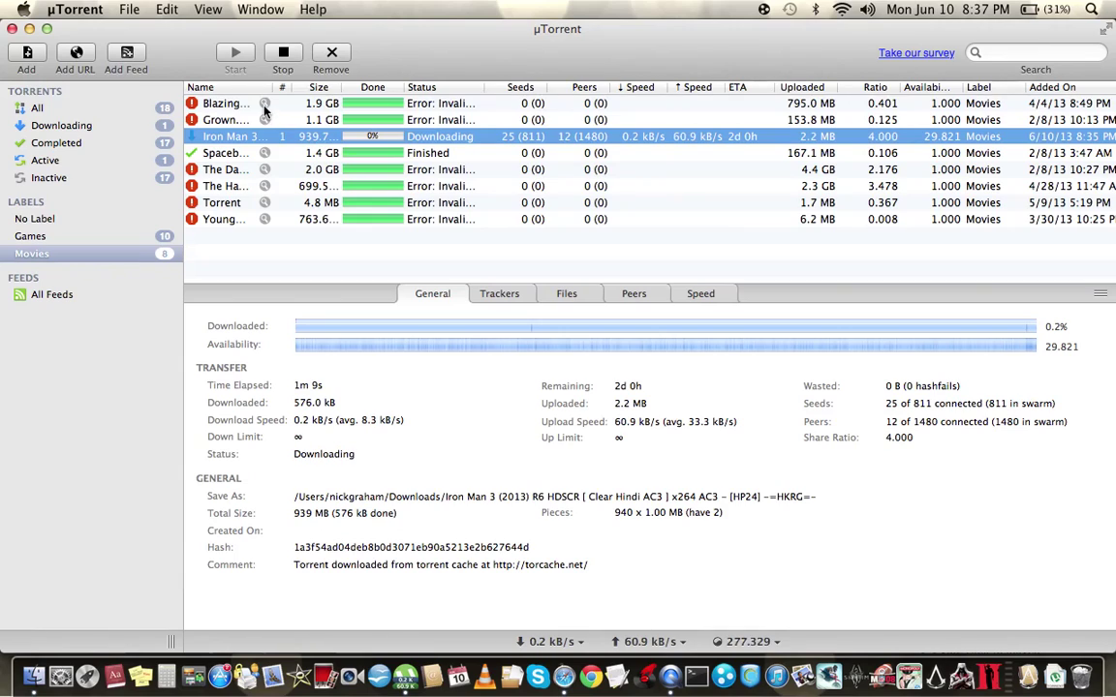
Reveal The Hangover download in Finder, then close that Downloads window.
double_click(266, 185)
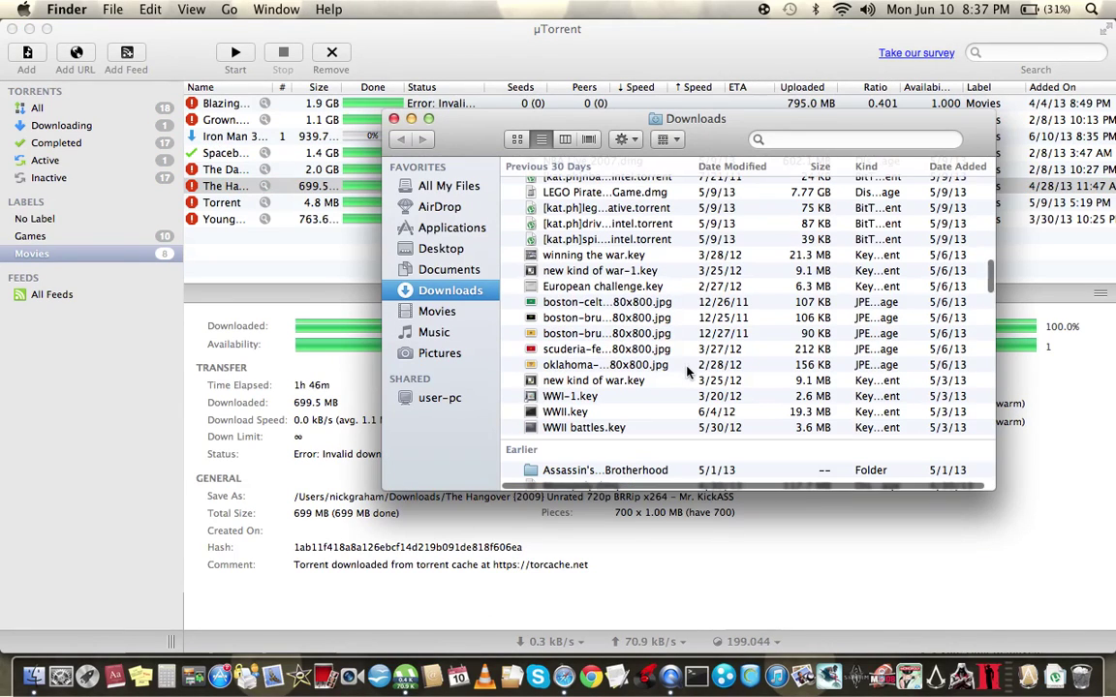
scroll(686, 371, "down", 10)
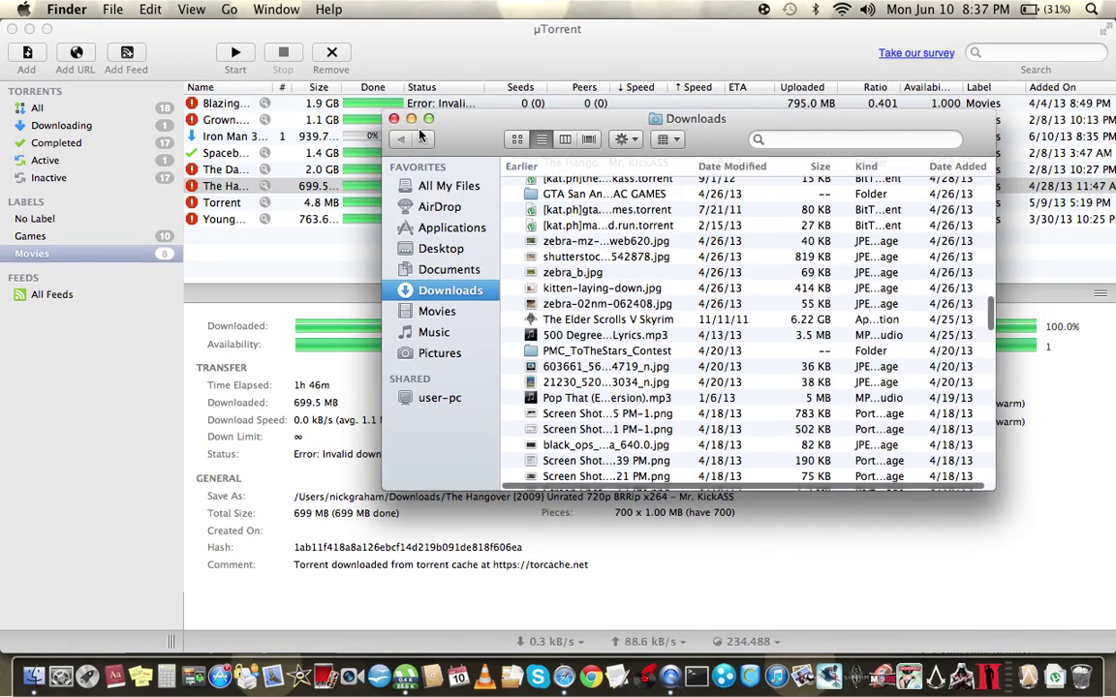
left_click(394, 118)
Open the Blazing Saddles download folder in Finder and play Sample.mp4 in QuickTime.
left_click(264, 104)
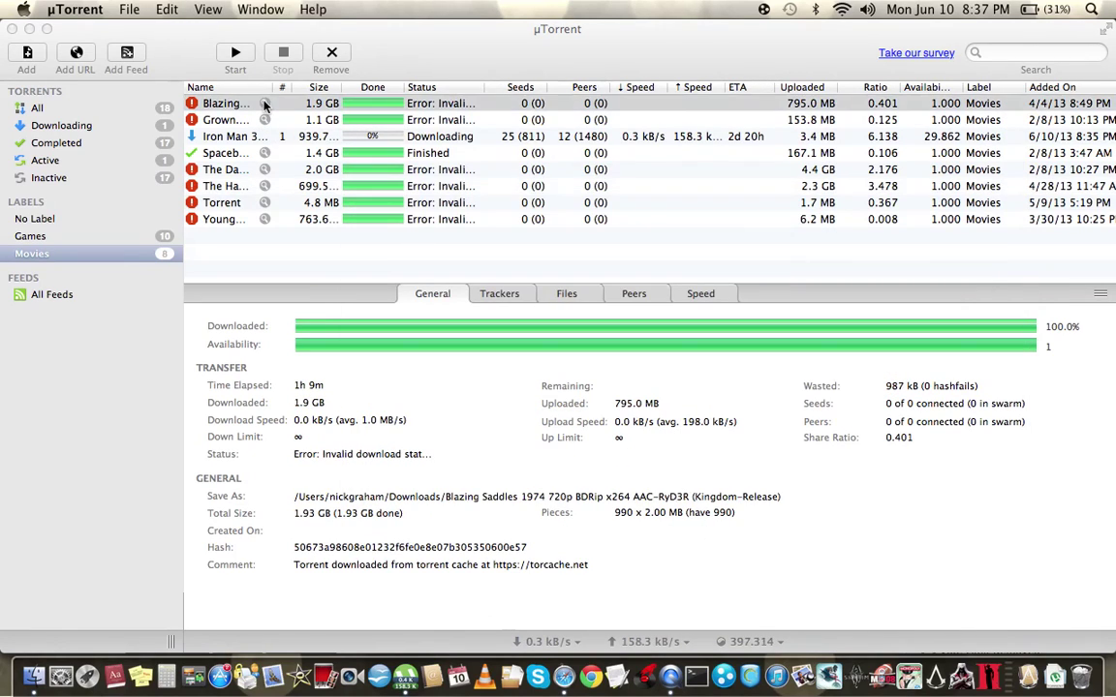
left_click(264, 103)
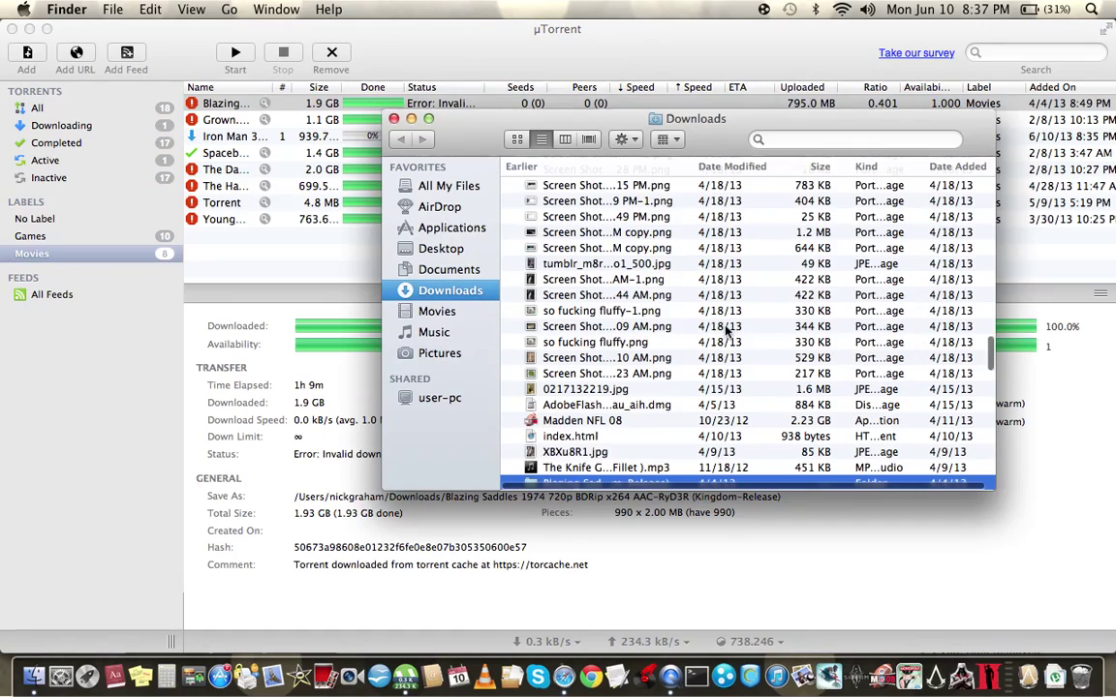
scroll(717, 329, "down", 5)
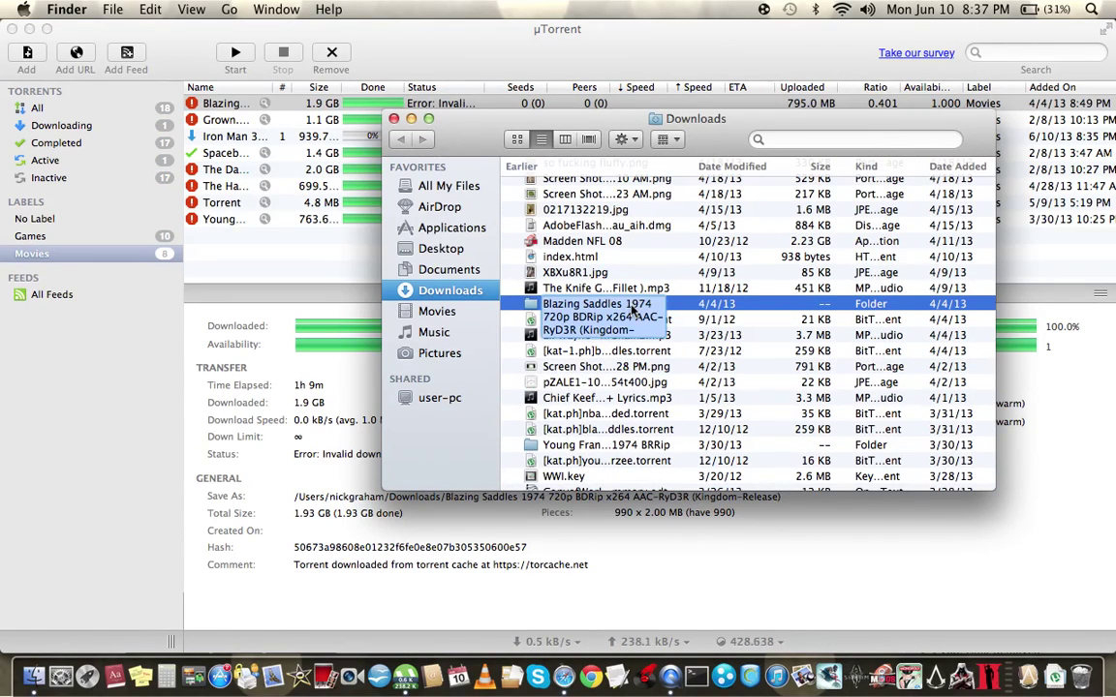
double_click(632, 304)
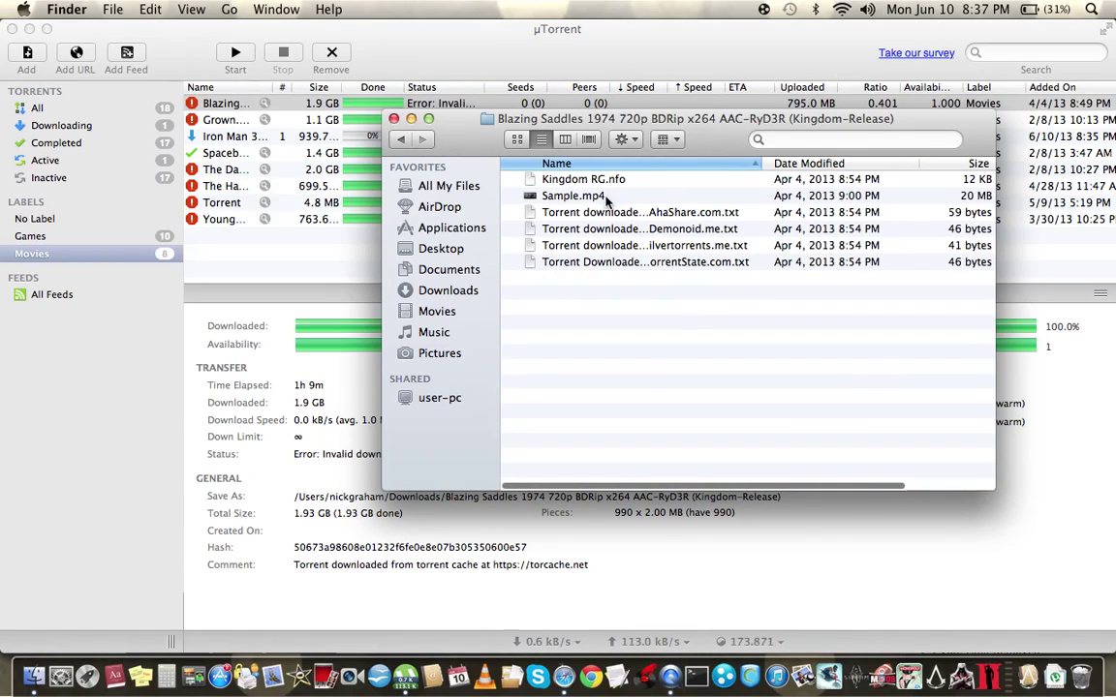
left_click(555, 196)
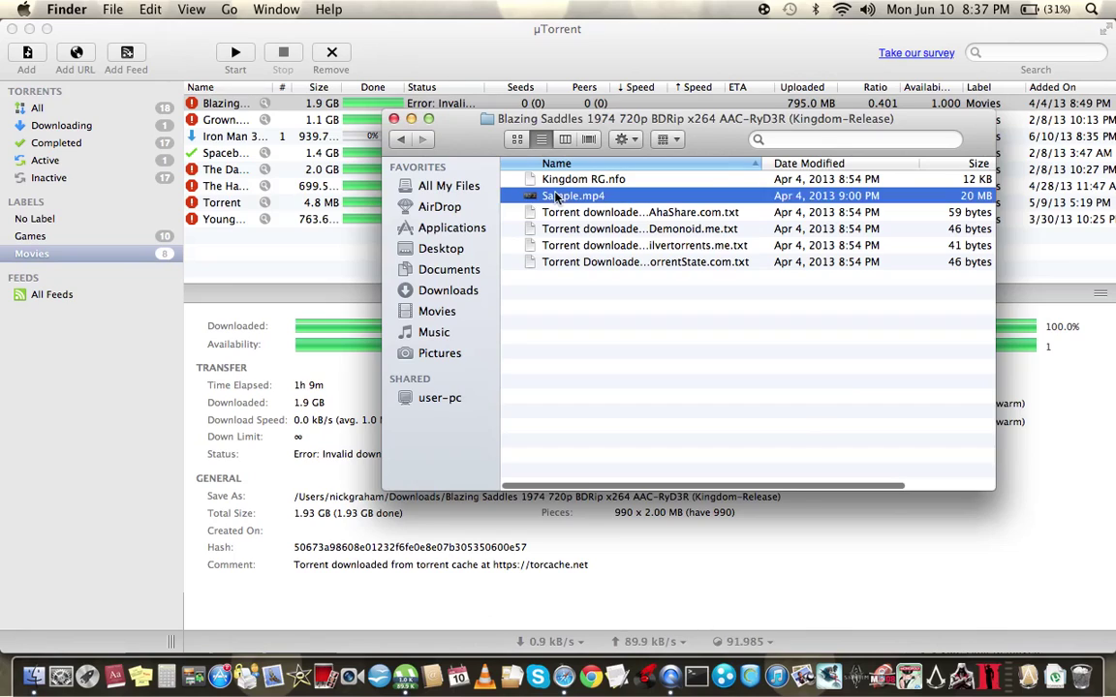
double_click(555, 196)
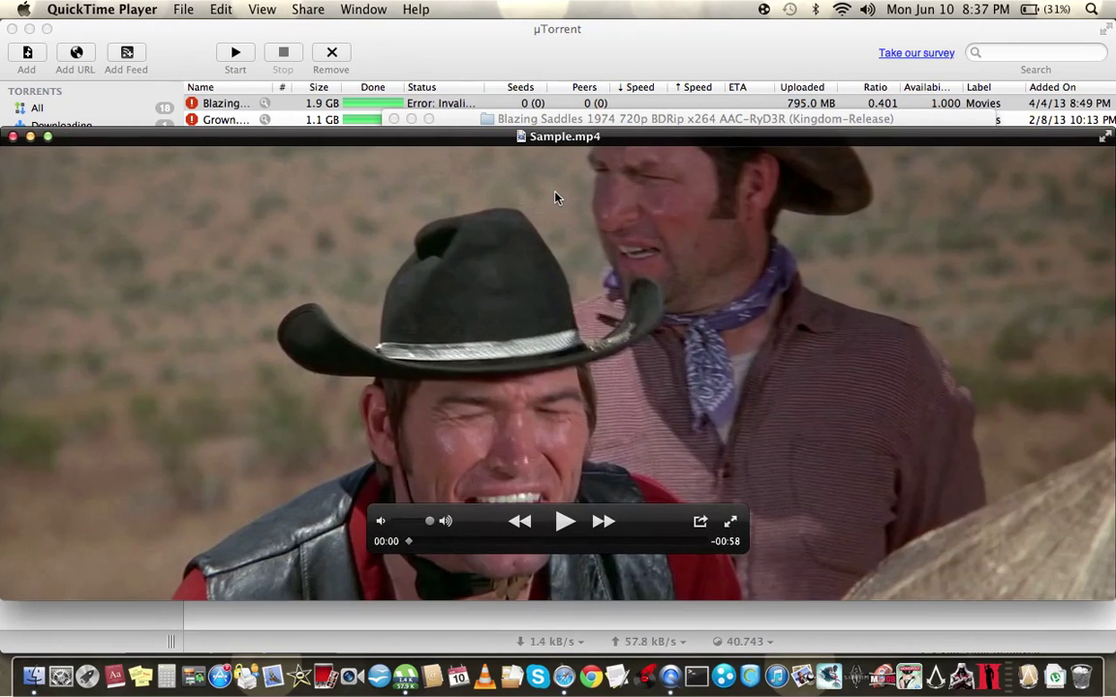
Close Sample.mp4, quit QuickTime without recording, close the Finder folder, and return to µTorrent.
key("super+w")
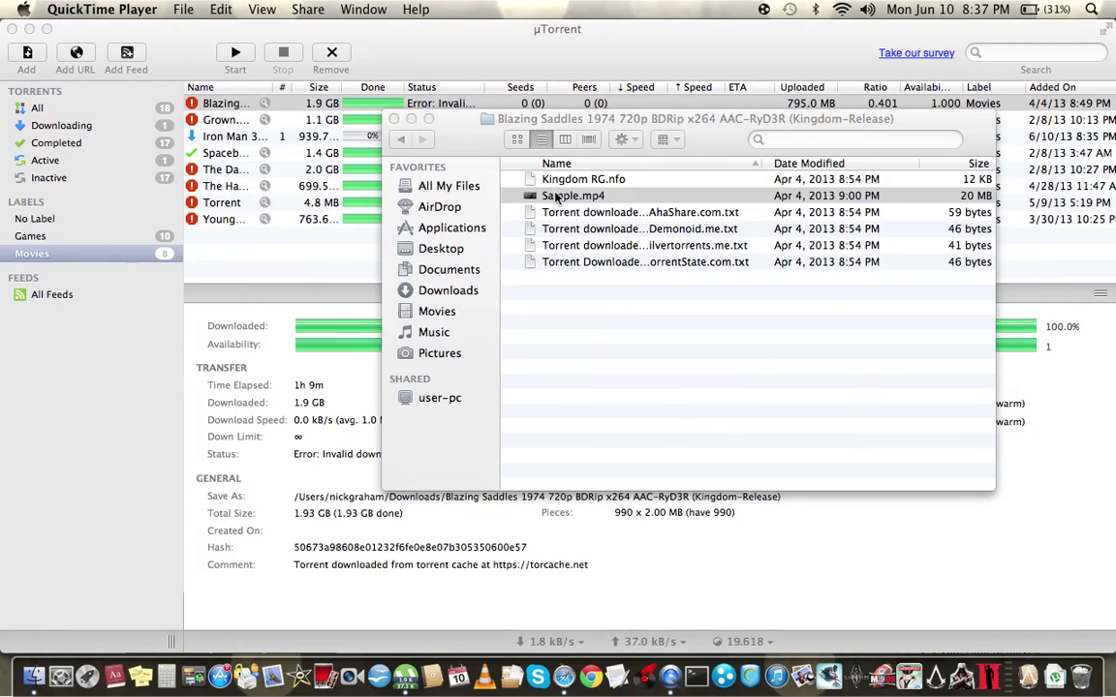
key("super+q")
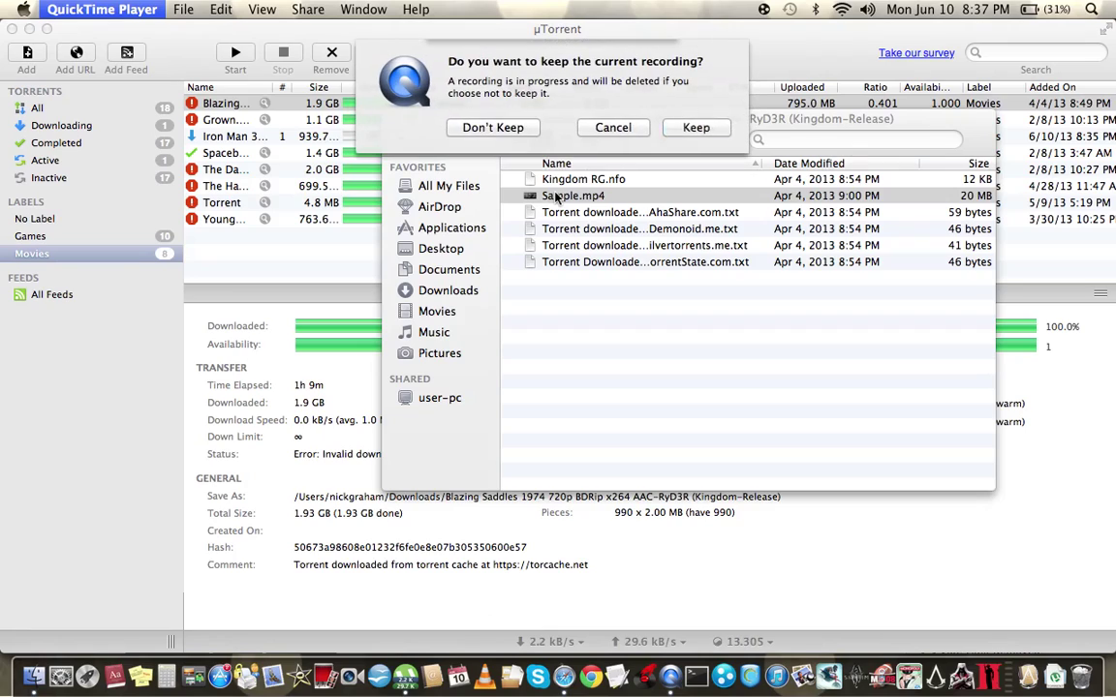
left_click(615, 128)
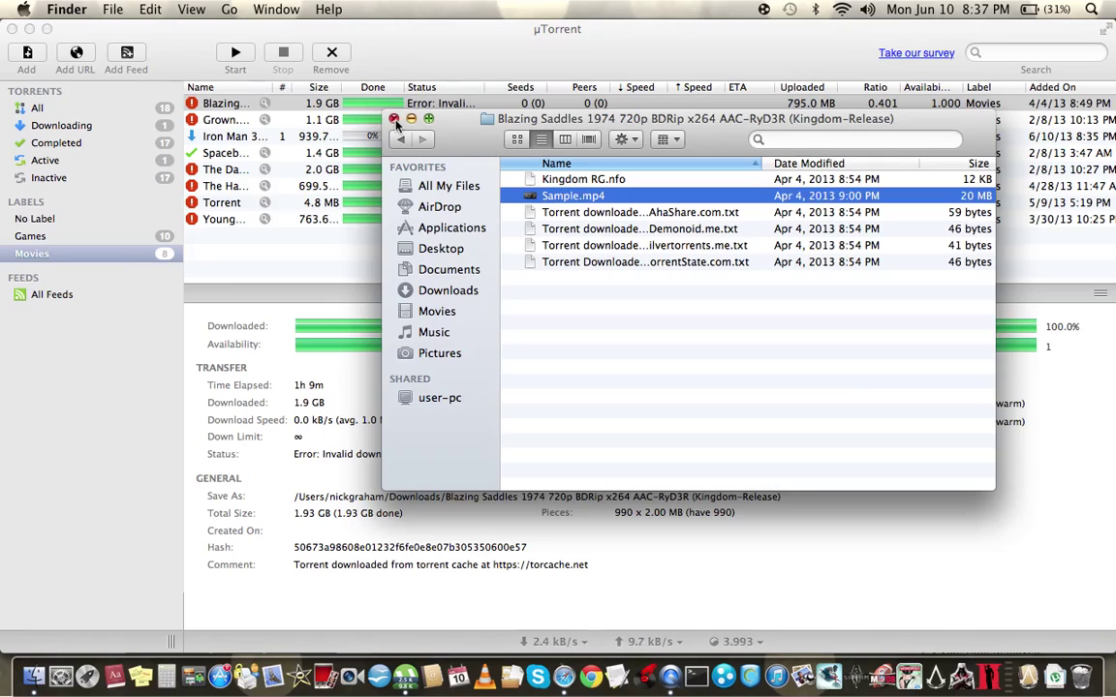
left_click(393, 118)
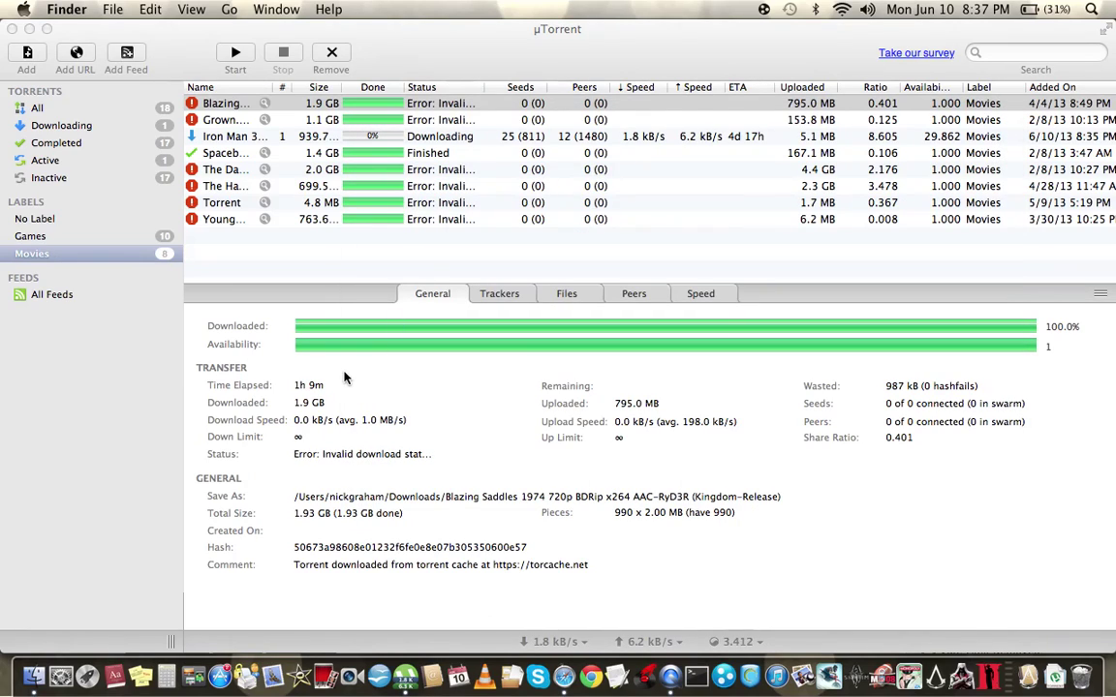
left_click(258, 257)
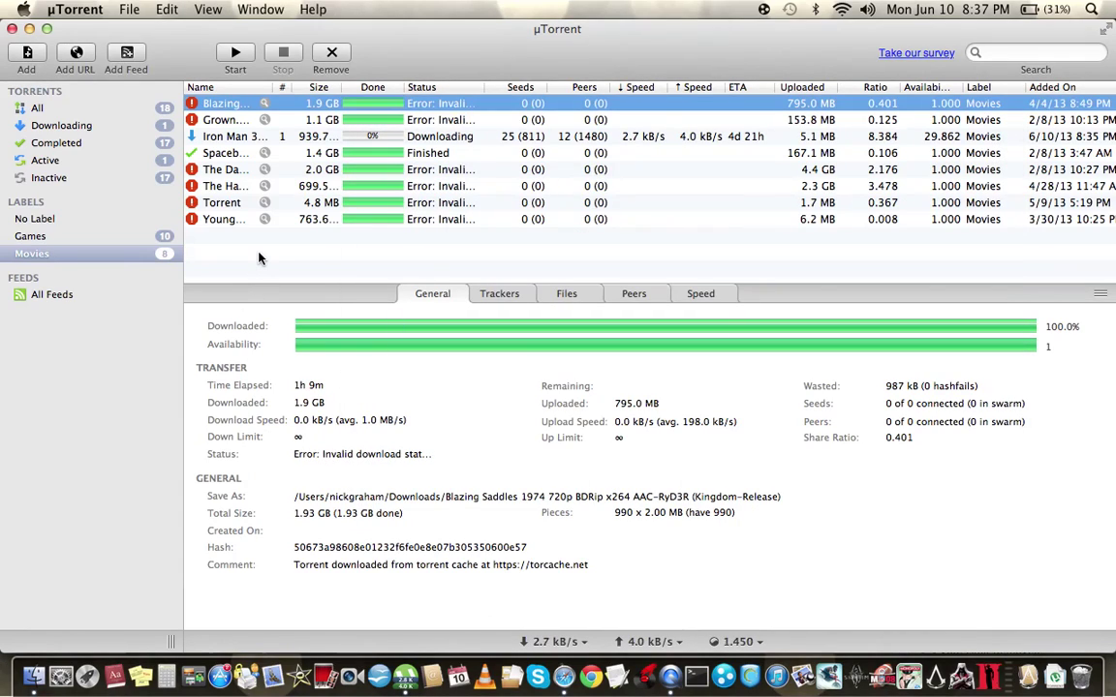